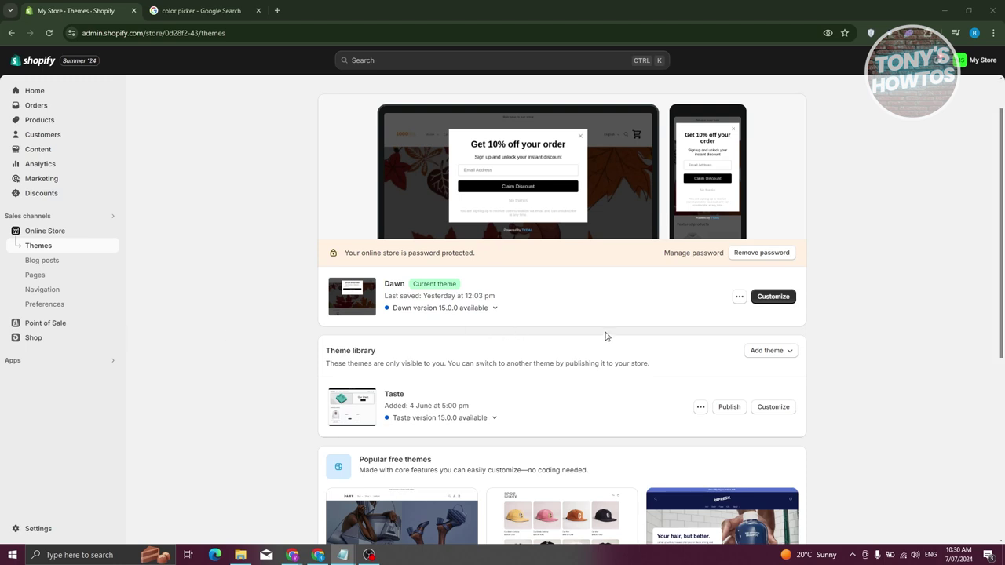
- Open the live Dawn theme in the theme editor
left_click(772, 296)
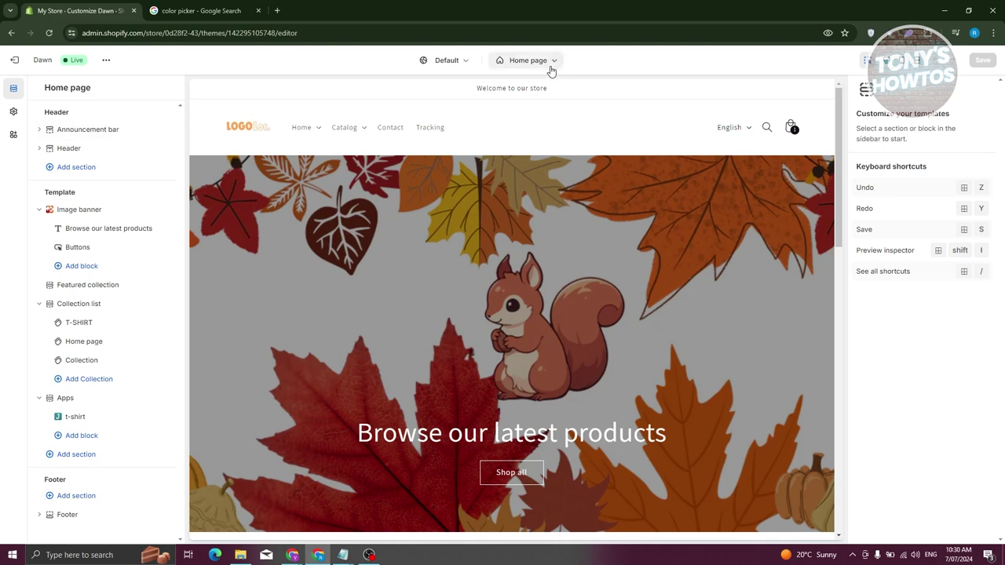
- Switch to the Products > Default product template and select the Product information section
left_click(546, 63)
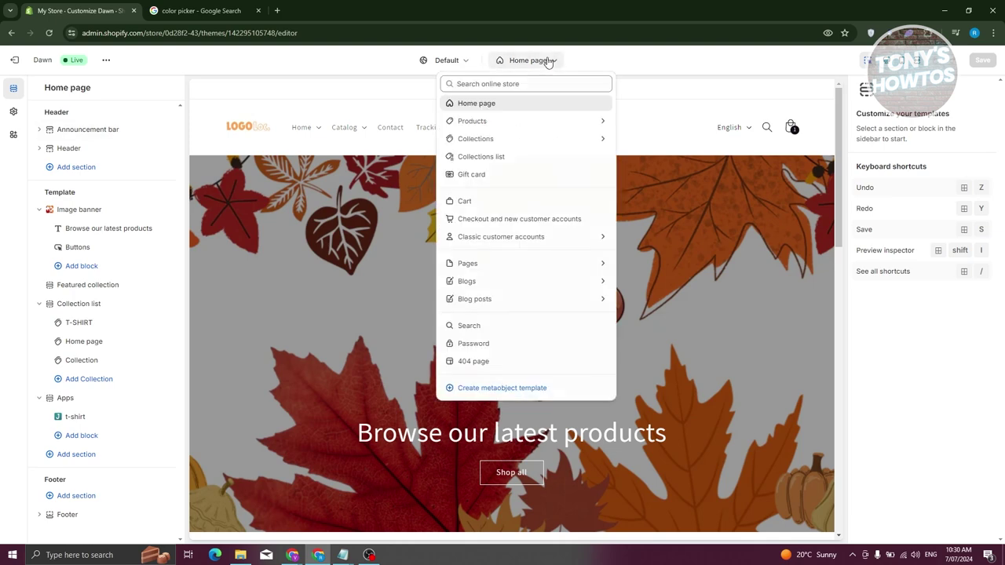
left_click(503, 126)
left_click(498, 141)
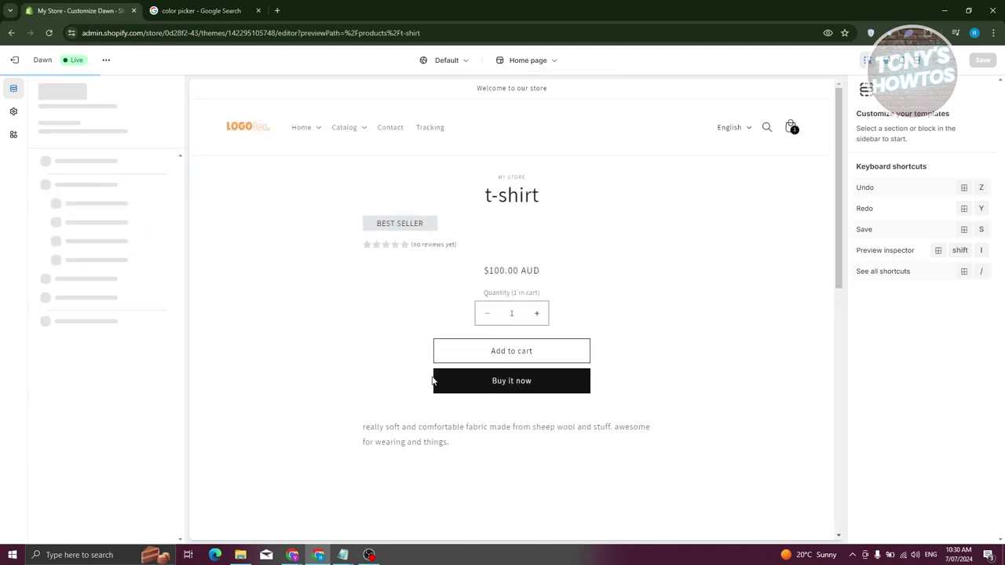
scroll(392, 374, "down", 1)
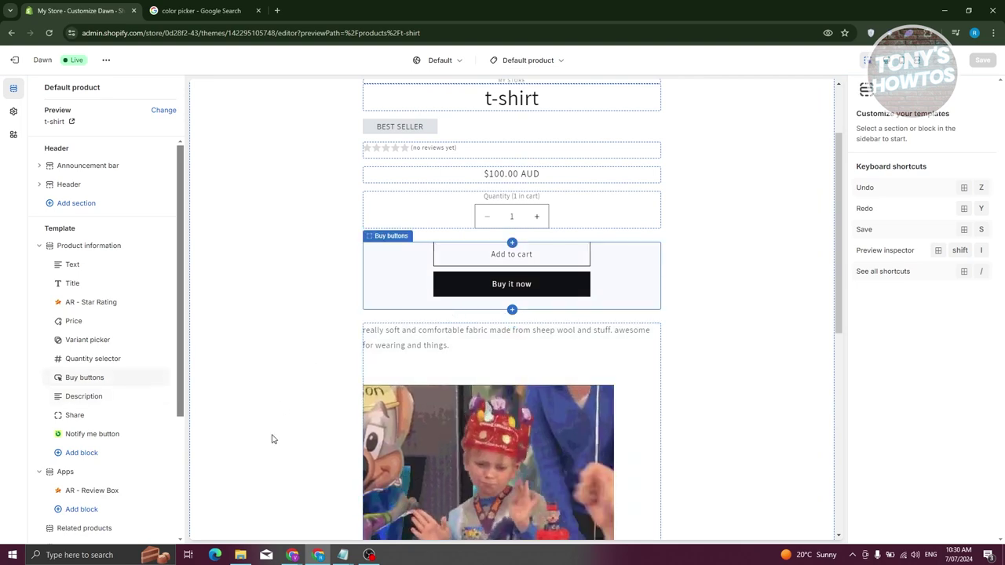
scroll(262, 328, "up", 1)
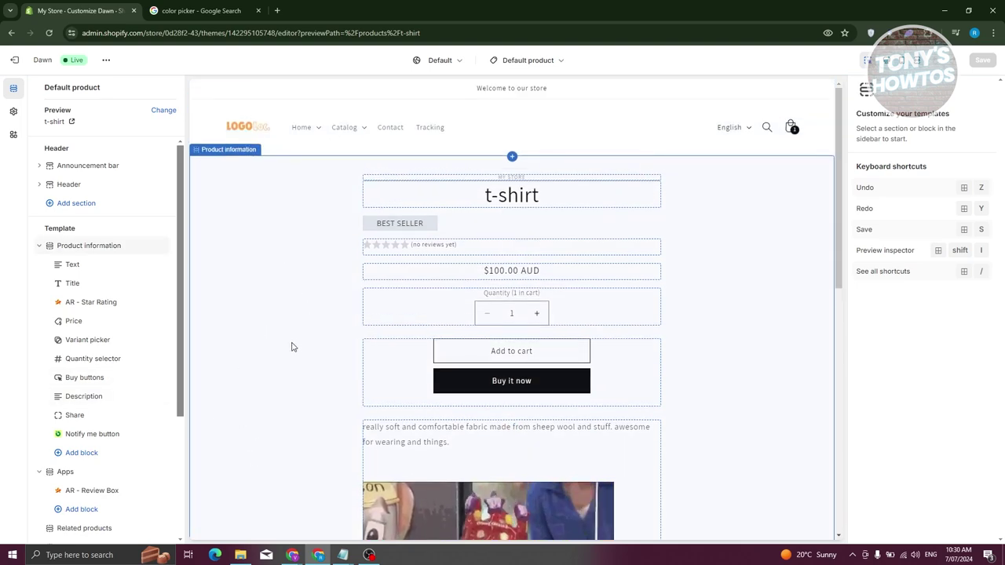
scroll(292, 345, "down", 5)
scroll(295, 344, "up", 5)
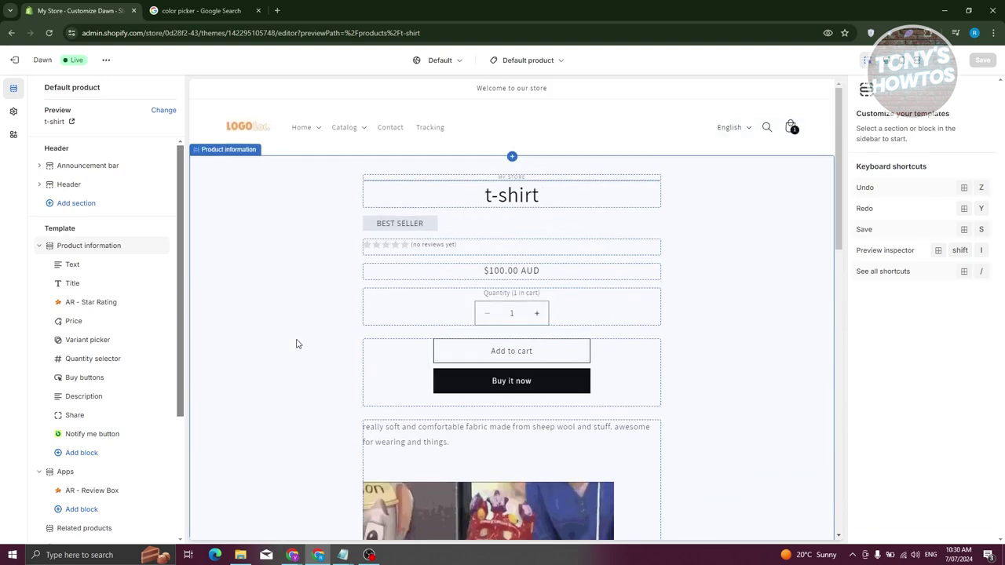
left_click(230, 212)
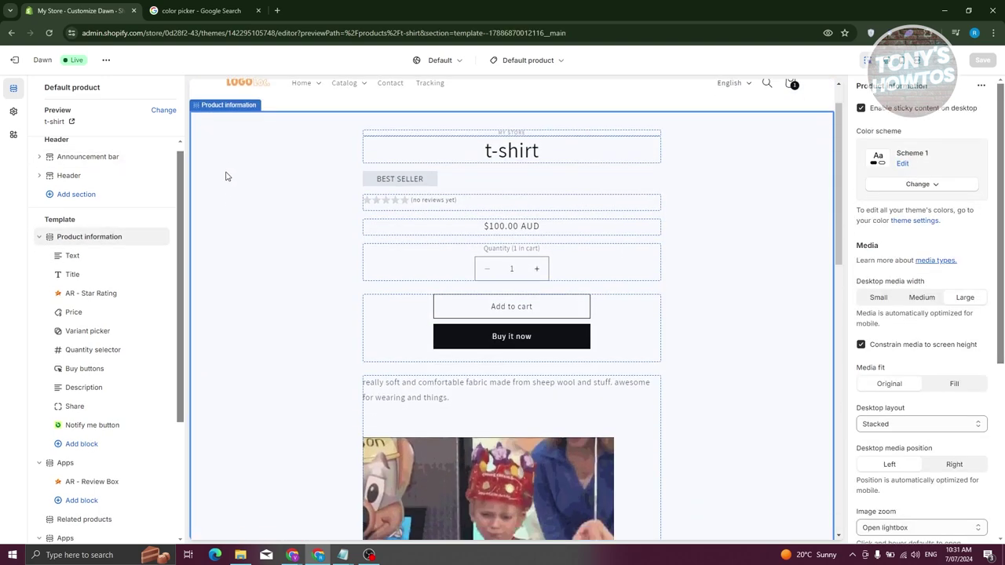
- Expand the Custom CSS box at the bottom of the Product information settings
scroll(251, 165, "up", 1)
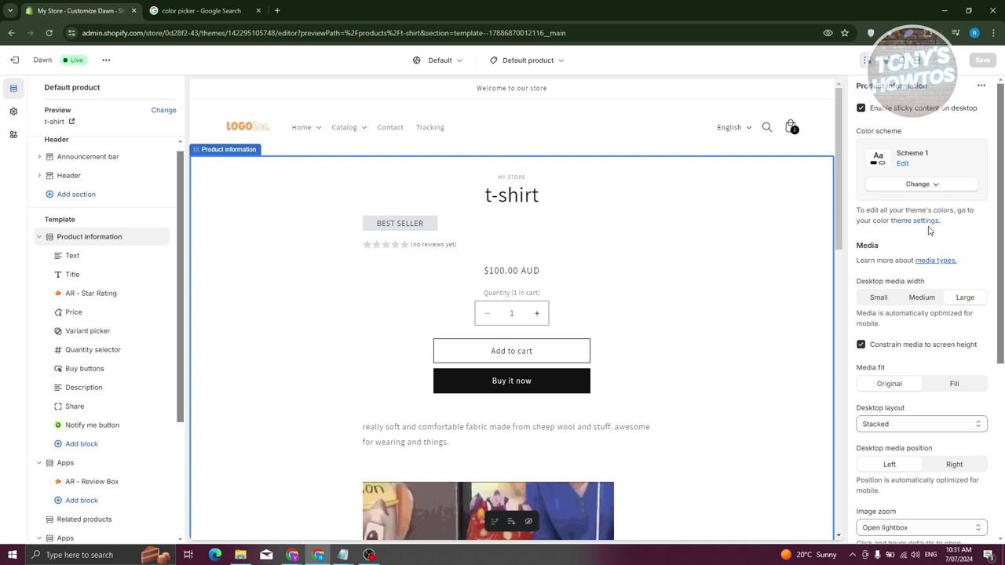
scroll(933, 229, "down", 1)
scroll(933, 229, "down", 4)
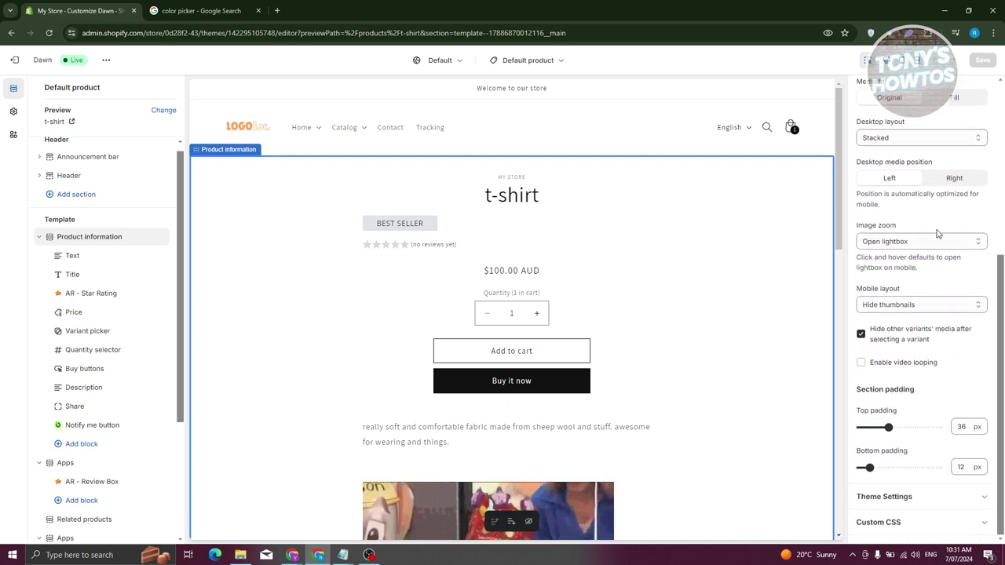
left_click(880, 522)
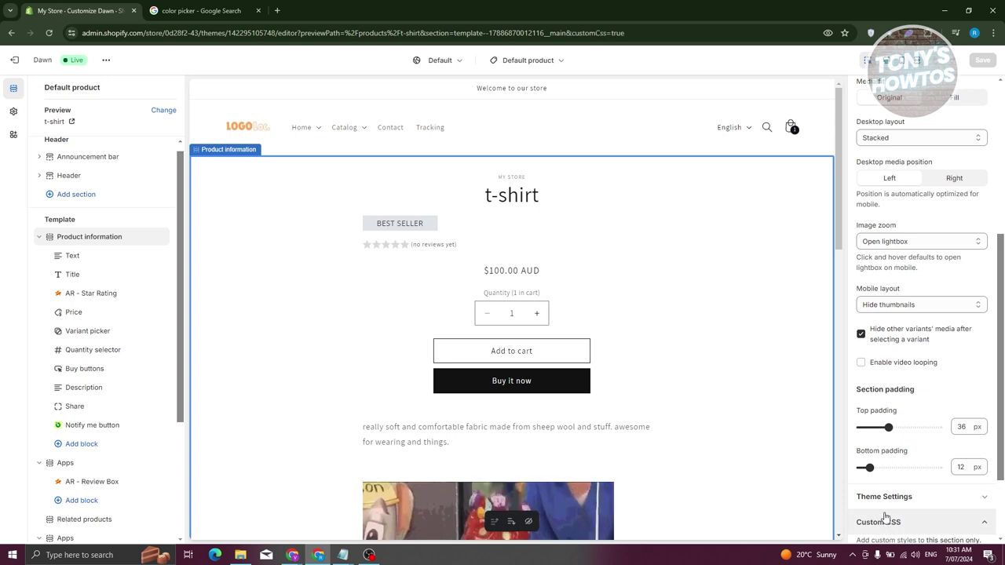
scroll(922, 359, "down", 2)
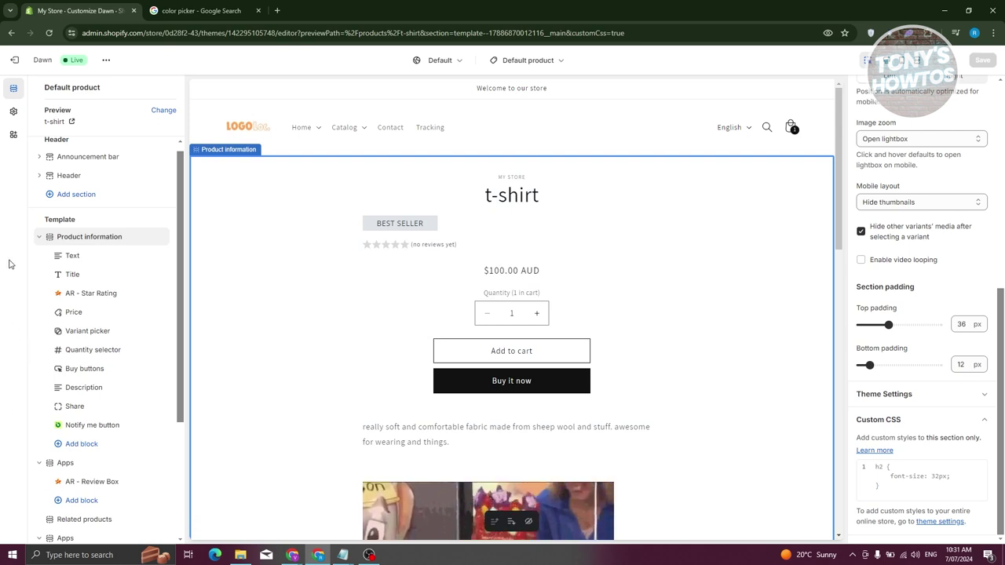
- Open the browser developer tools docked beside a widened store preview
right_click(11, 318)
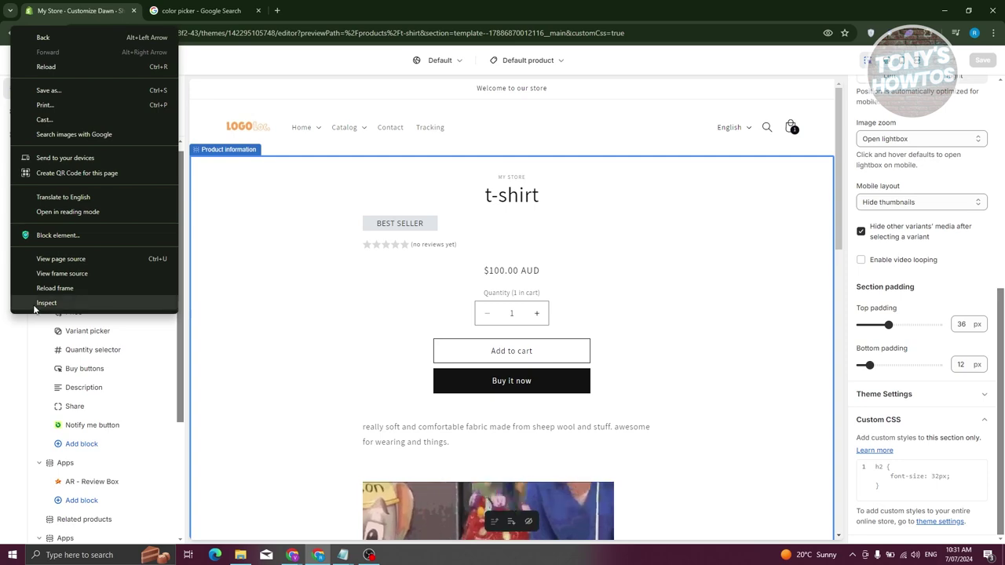
left_click(35, 303)
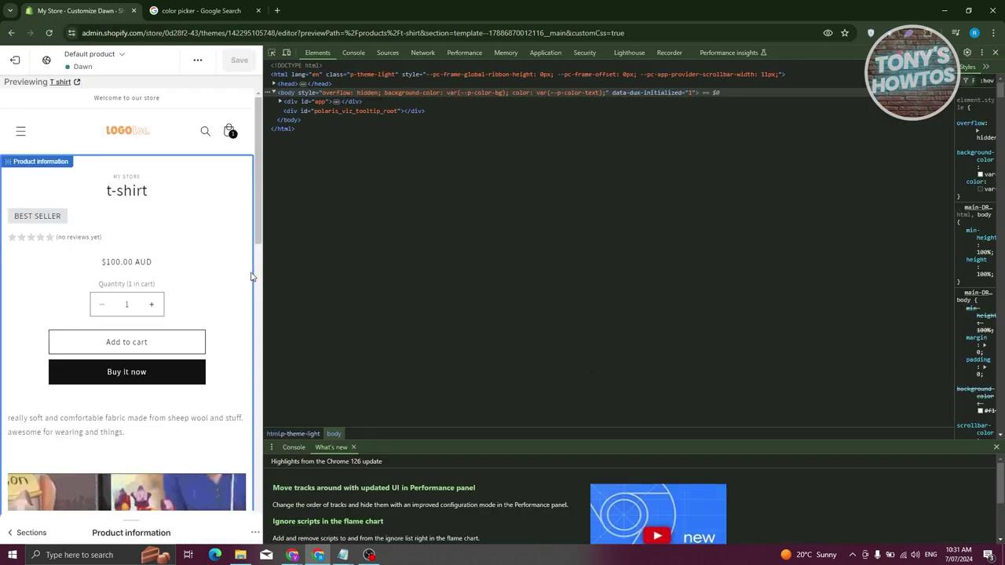
left_click_drag(262, 276, 773, 287)
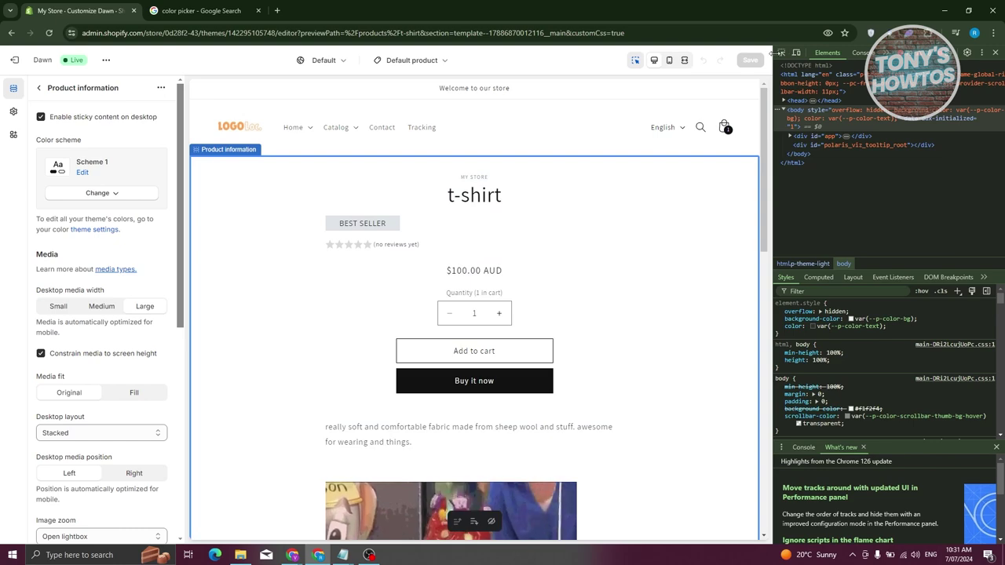
- Select the Buy buttons block and inspect the Buy it now button element
left_click(781, 54)
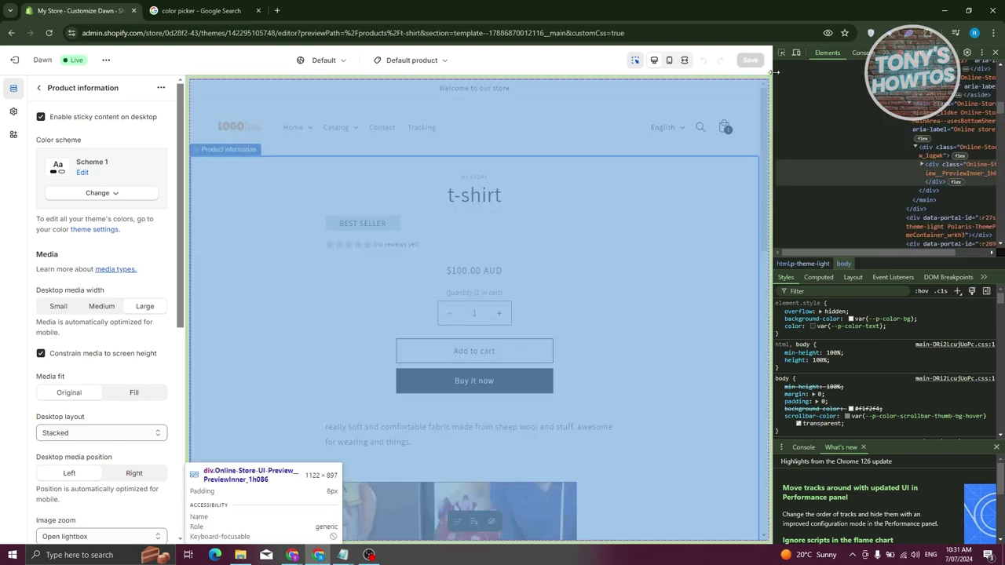
left_click(782, 54)
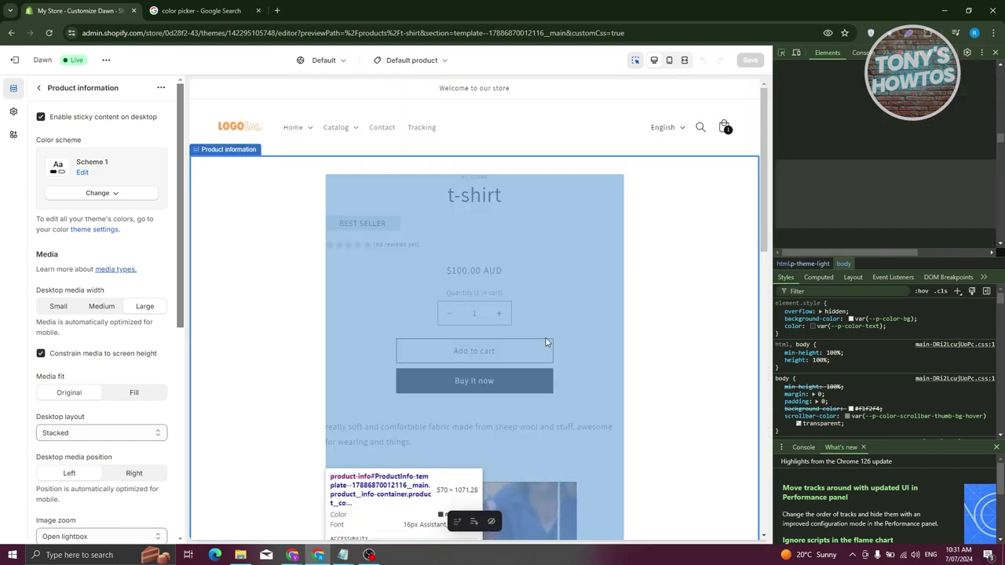
scroll(503, 321, "down", 1)
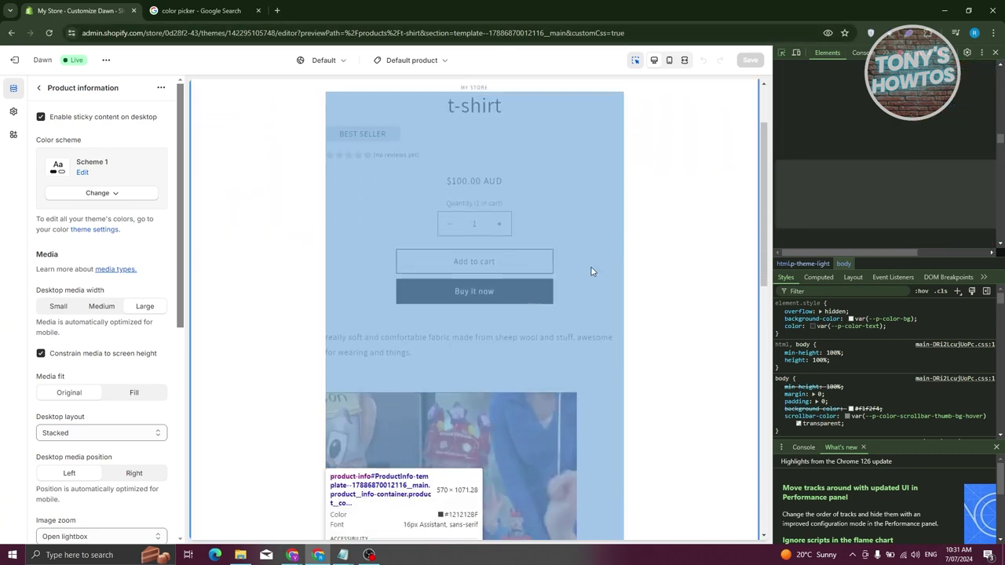
left_click(480, 284)
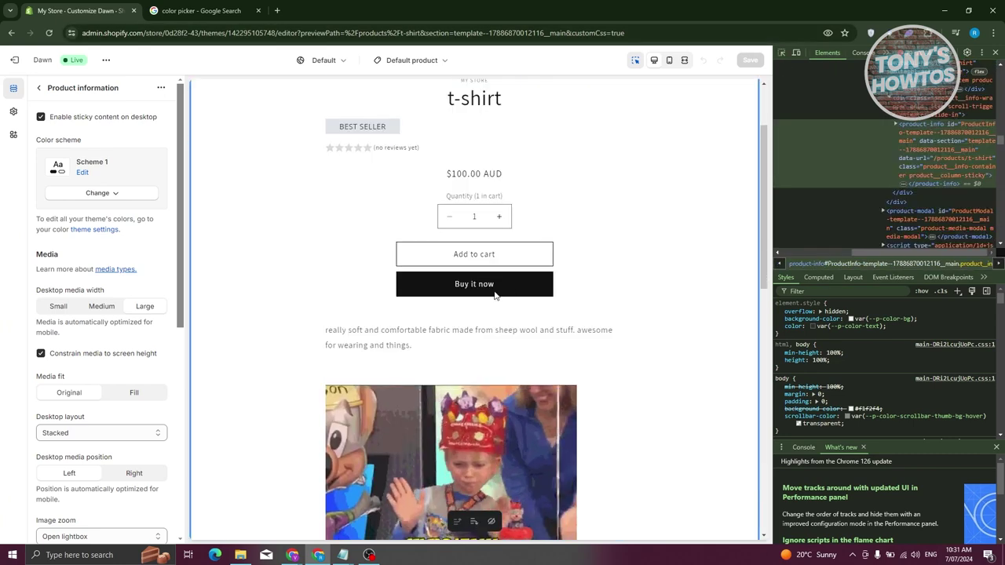
left_click(370, 263)
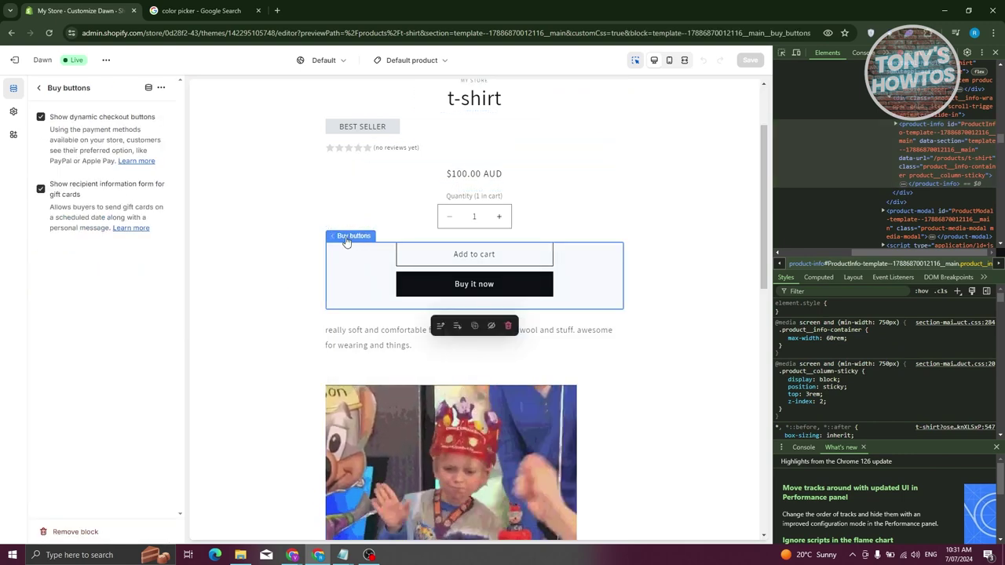
left_click(781, 53)
left_click(515, 286)
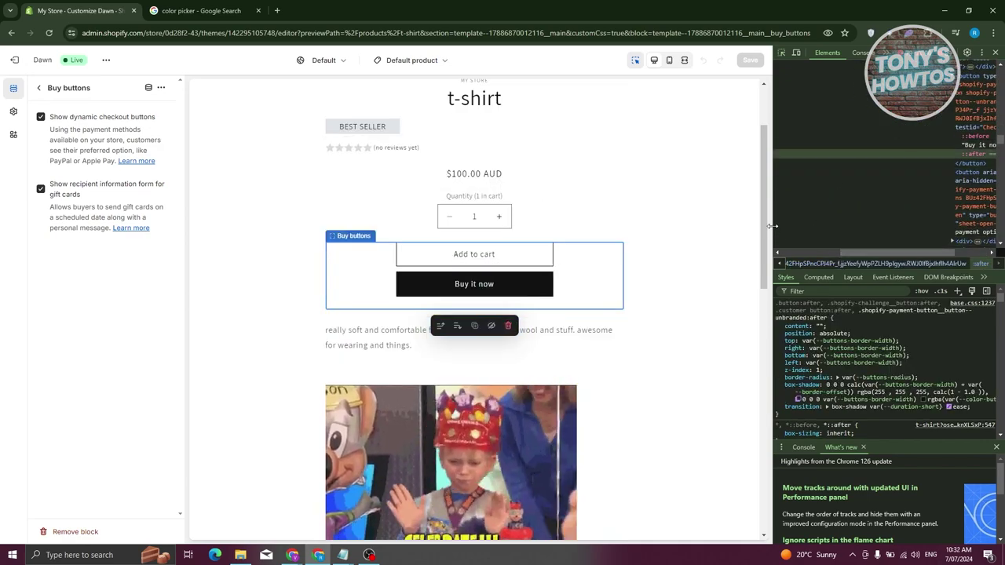
- Copy the Buy it now button's class name from the inspected markup
left_click_drag(772, 226, 428, 212)
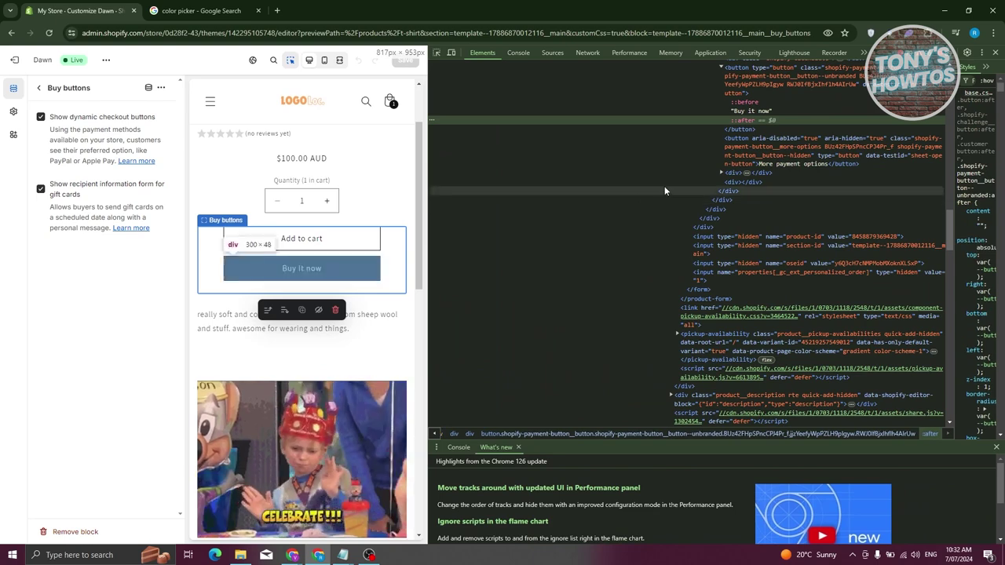
scroll(793, 281, "up", 3)
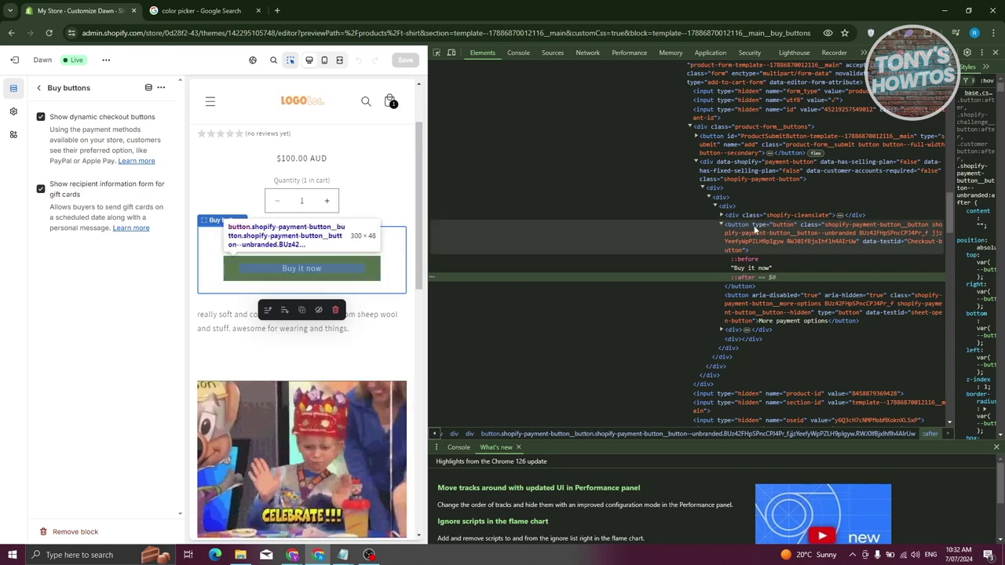
left_click(755, 228)
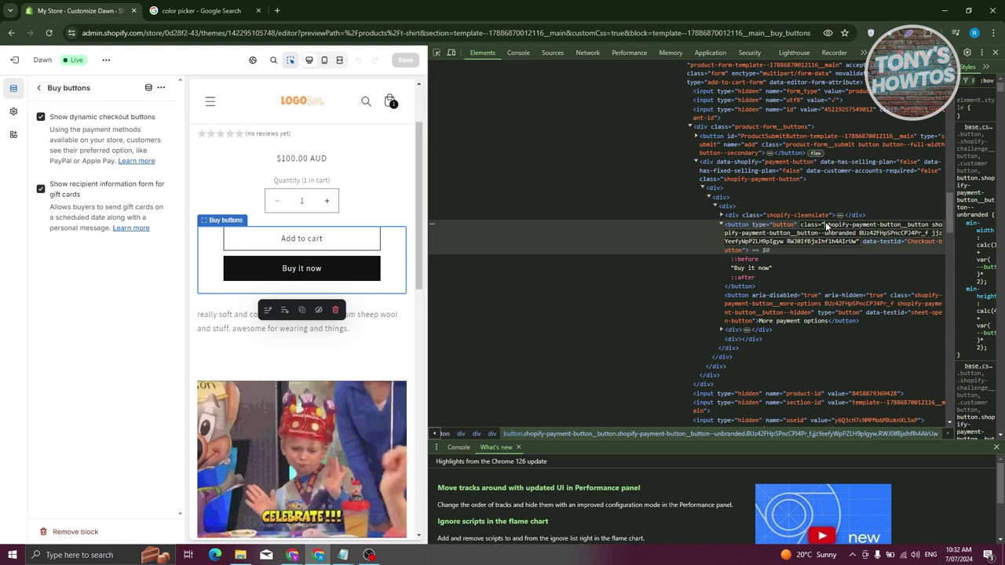
right_click(889, 225)
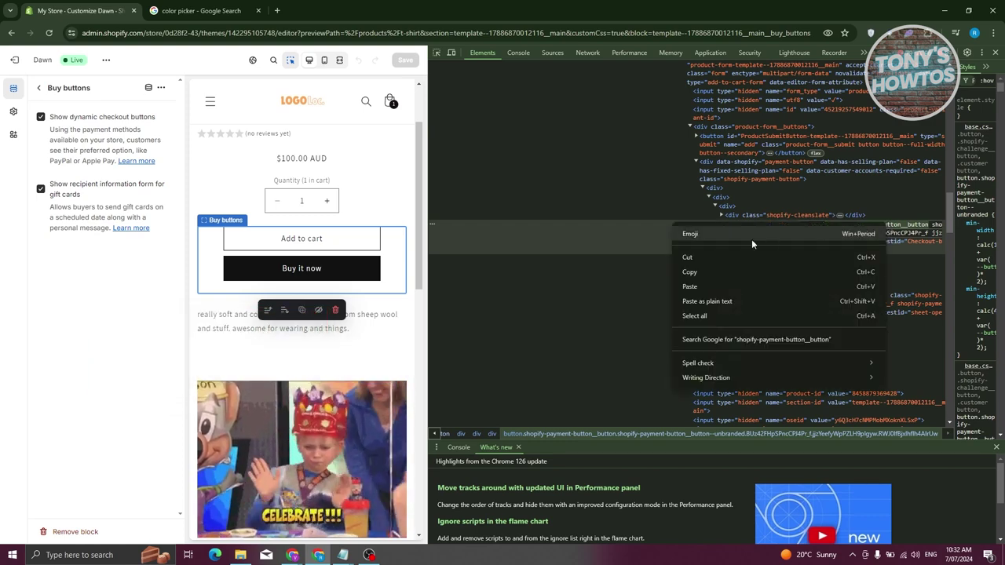
left_click(703, 272)
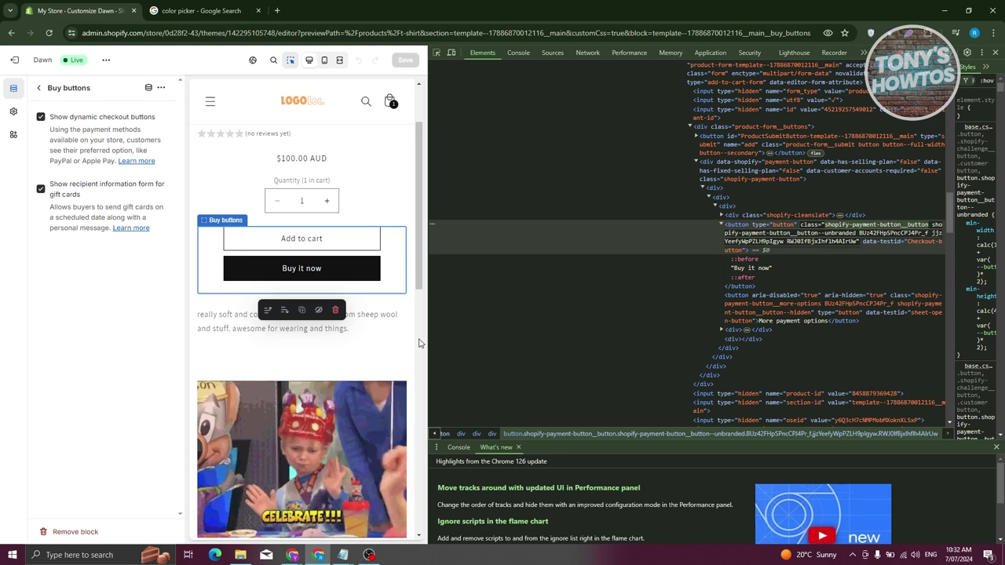
- Close the developer tools so the theme editor returns to full width
left_click_drag(429, 339, 599, 314)
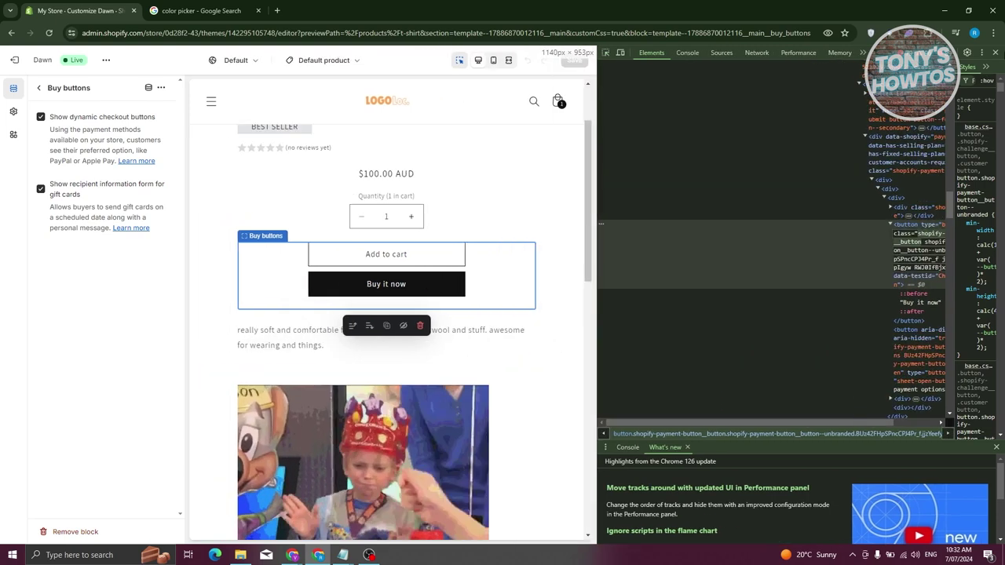
key("F12")
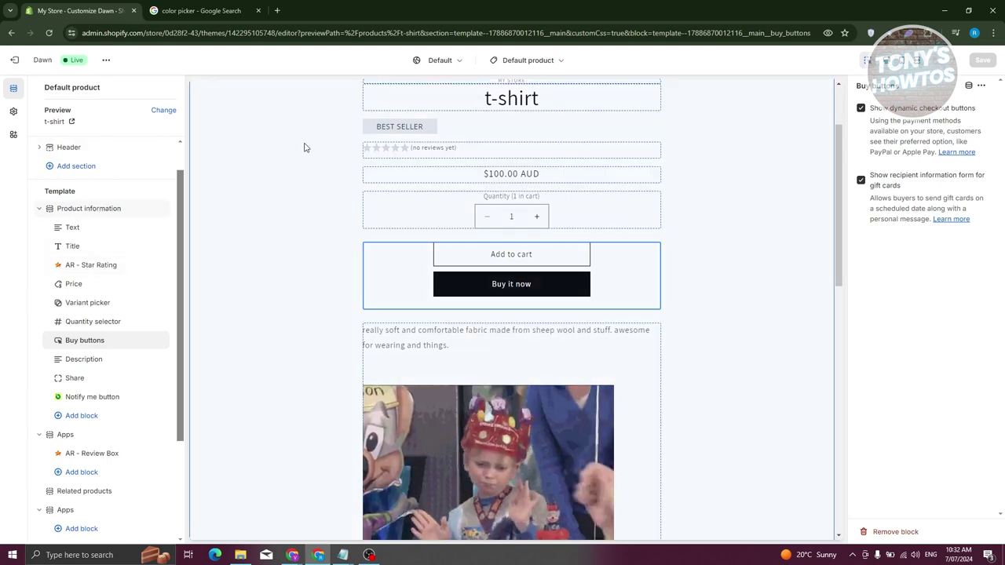
scroll(282, 217, "up", 2)
- Replace the h2 rule with the selector .shopify-payment-button__button in Product information's Custom CSS
left_click(75, 209)
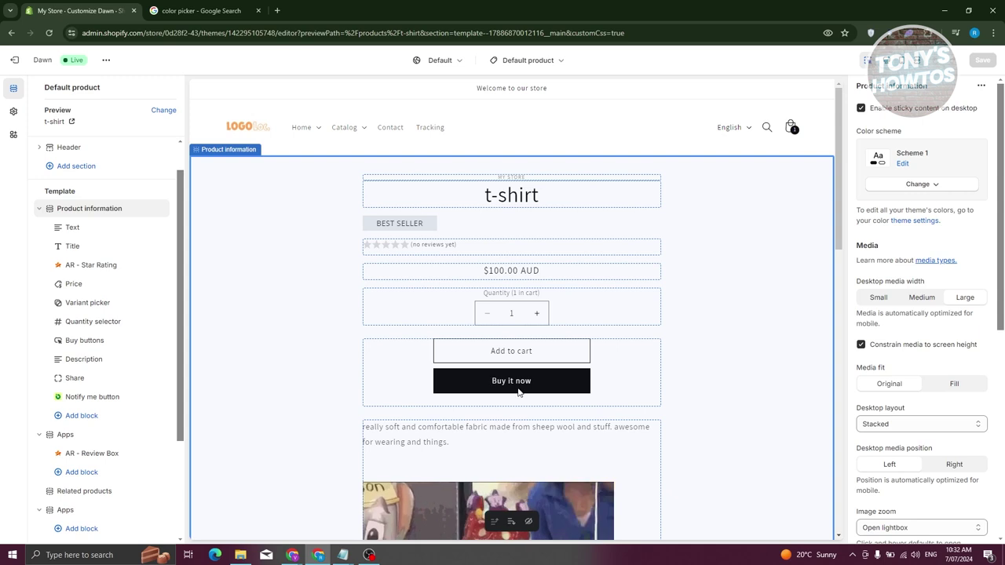
scroll(895, 409, "down", 5)
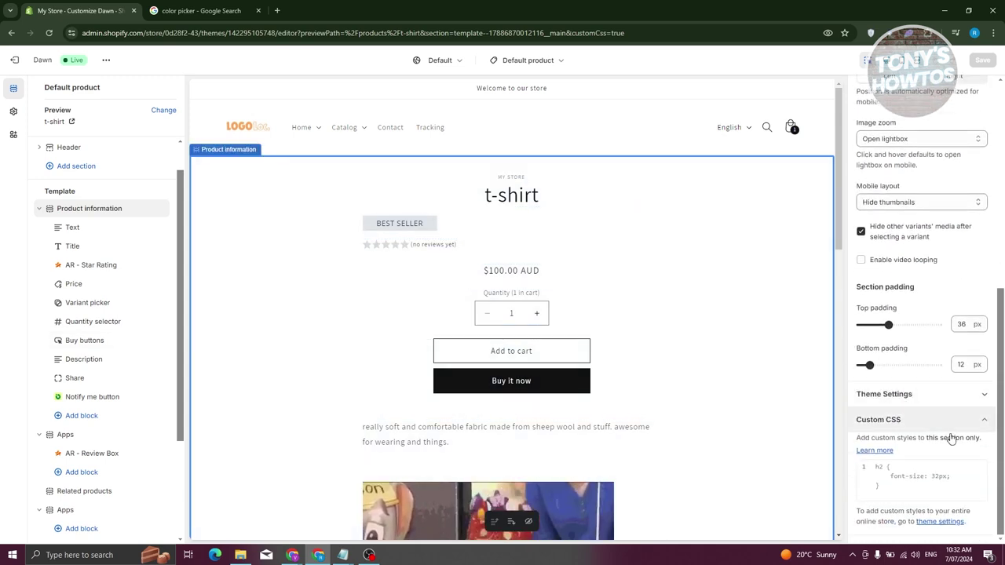
left_click(906, 477)
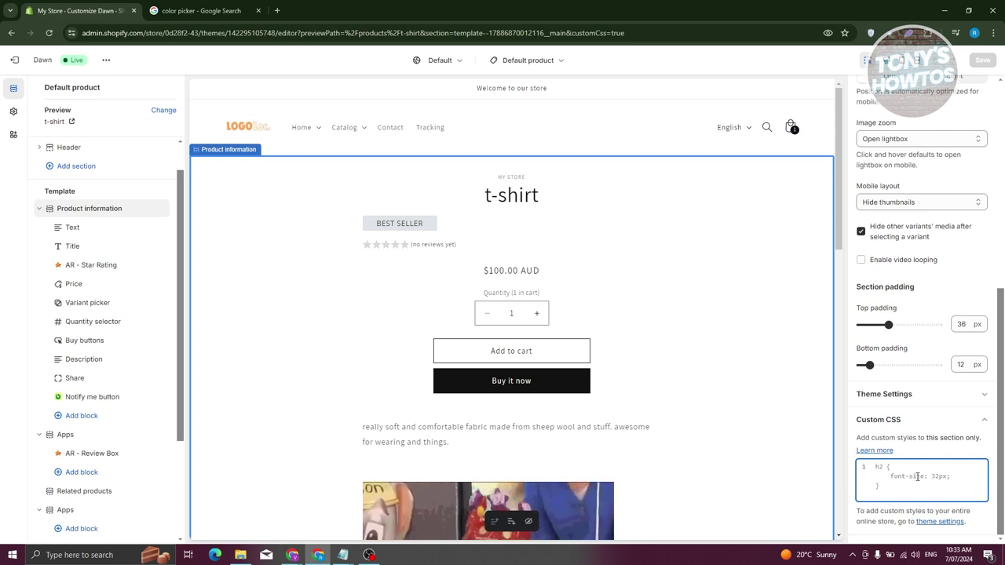
type(".")
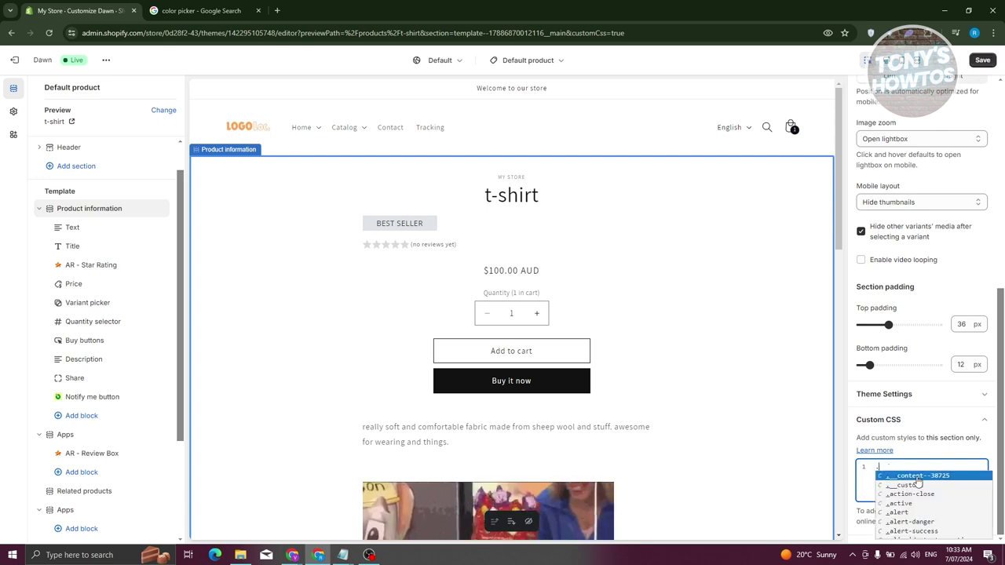
key("ctrl+v")
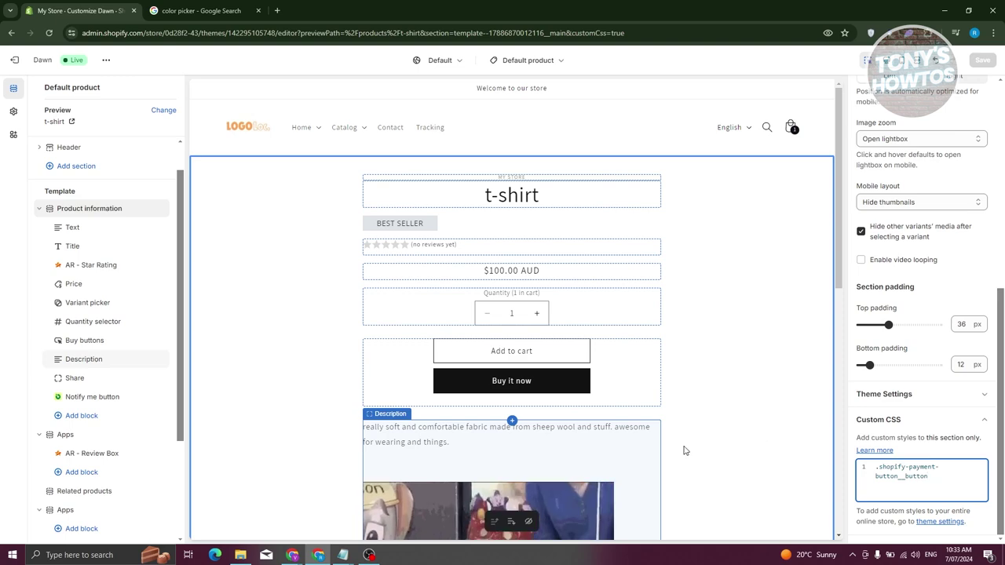
scroll(683, 451, "down", 2)
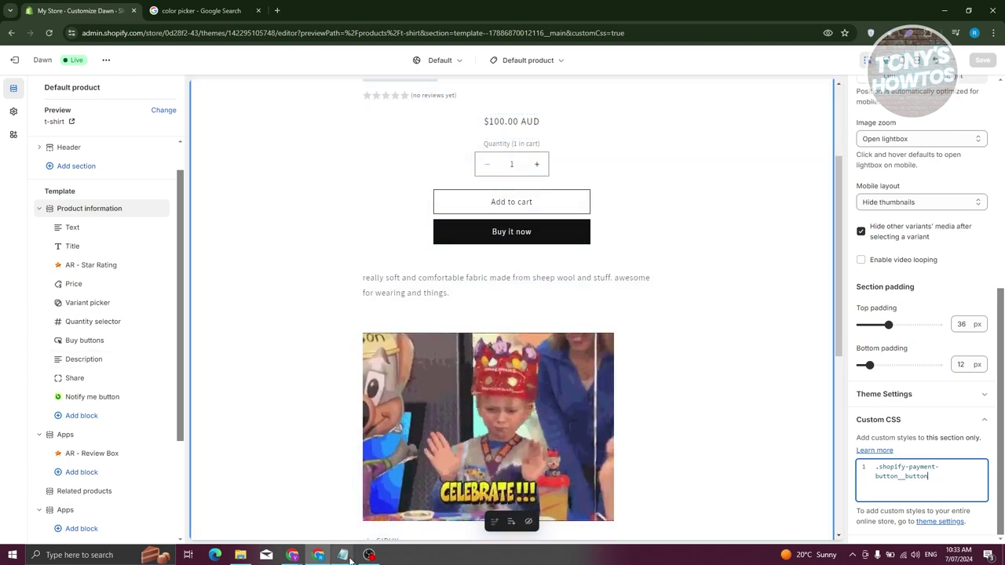
- Draft the rule .shopify-payment-button__button{ background:red; } in Notepad and copy it
mouse_move(349, 559)
left_click(363, 522)
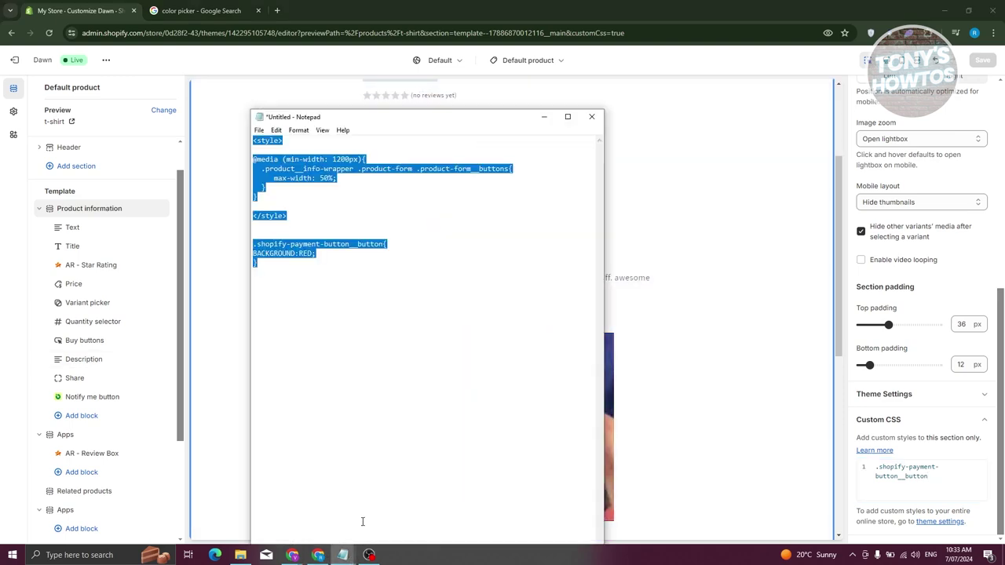
key("ctrl+v")
left_click_drag(417, 144, 231, 168)
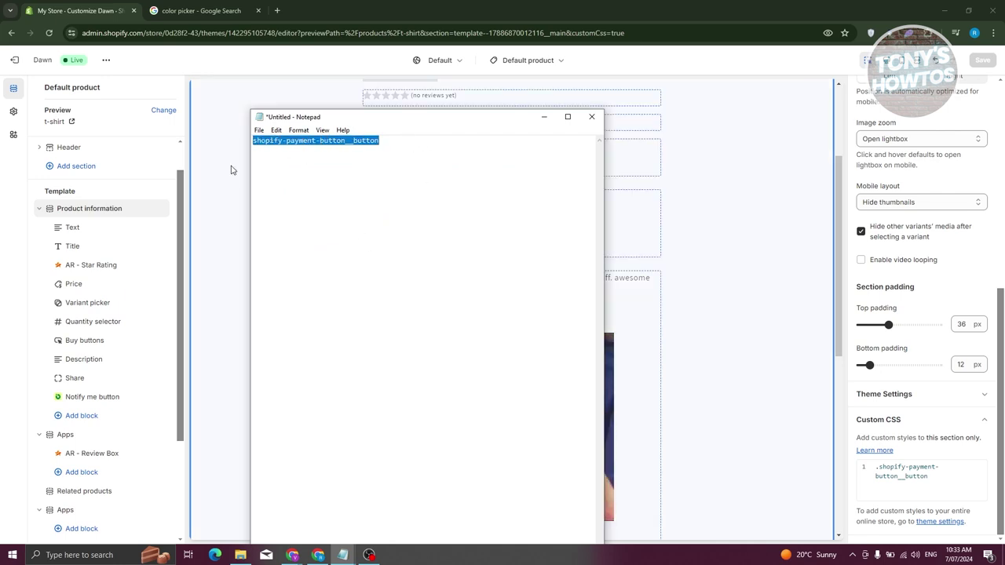
key("ctrl+v")
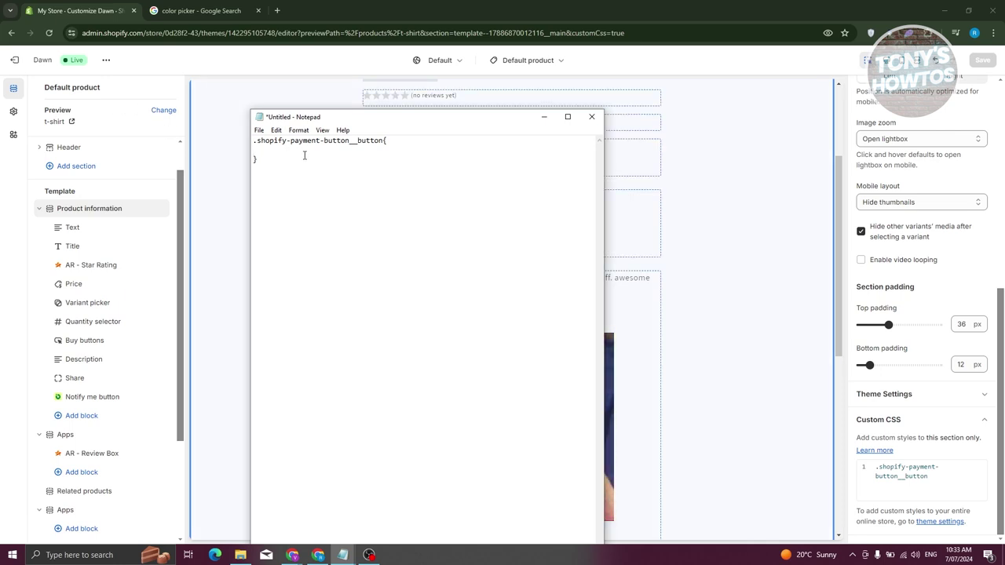
key("Tab")
type("bac")
key("ctrl+a")
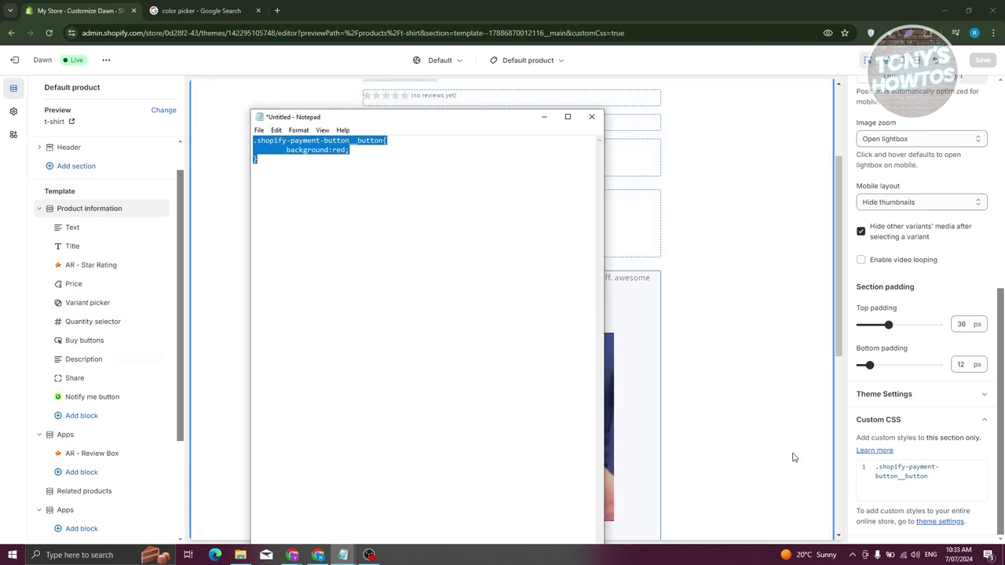
left_click(933, 482)
- Replace the section's Custom CSS with the red background rule so Buy it now turns red
key("ctrl+a")
key("ctrl+v")
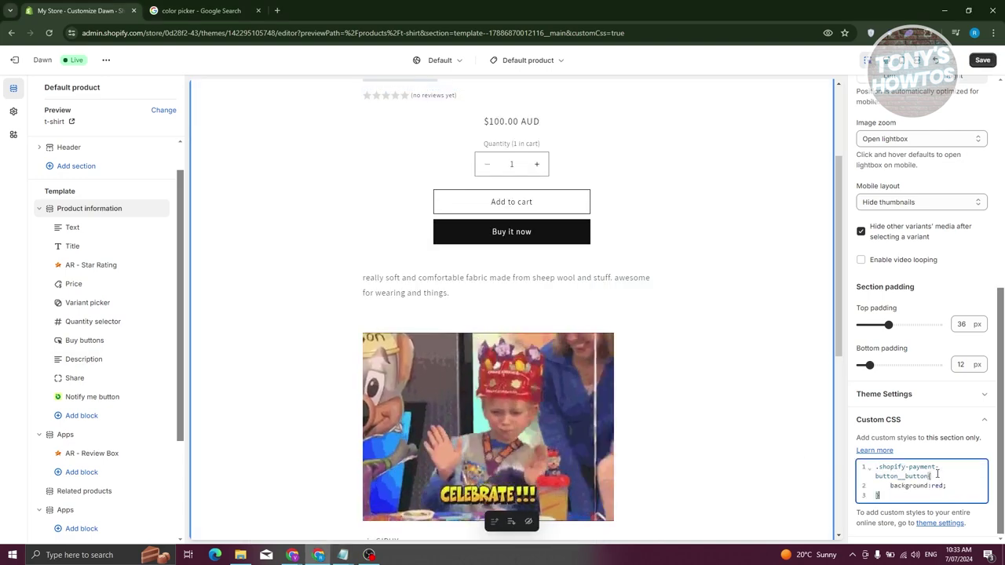
key("ctrl+s")
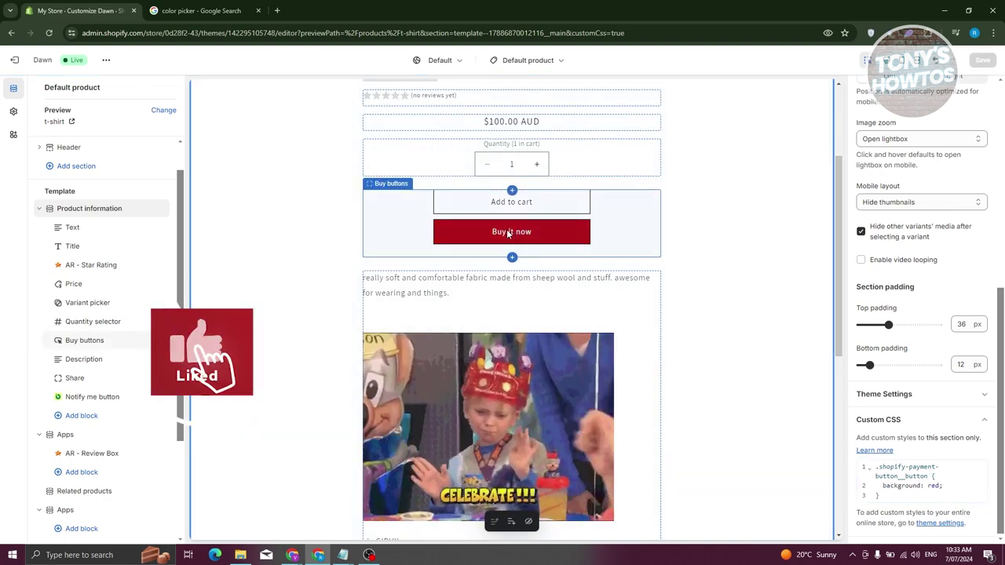
left_click(201, 10)
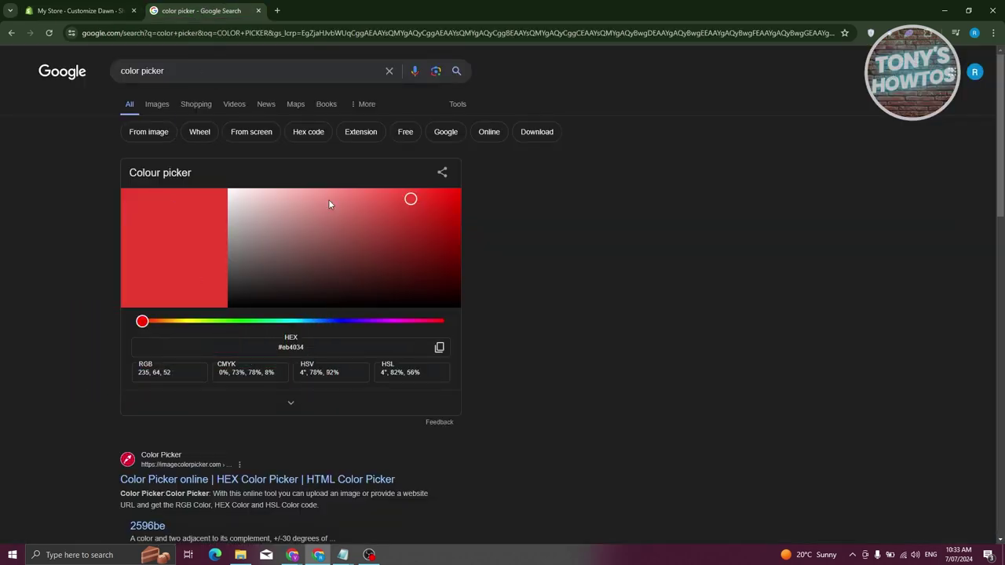
- Set Google's colour picker to blue #326ee6 and copy the hex code
left_click_drag(142, 321, 326, 322)
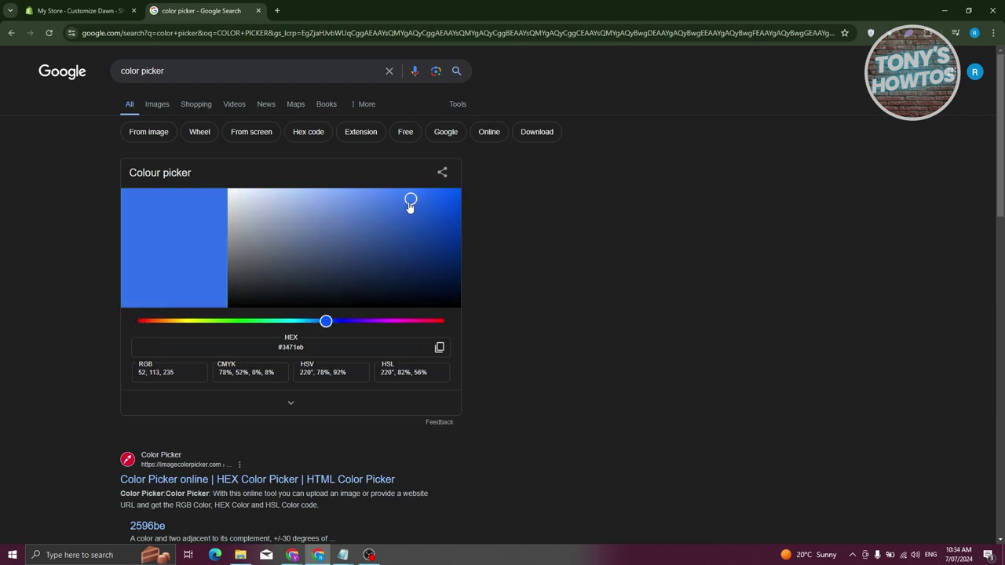
left_click(413, 235)
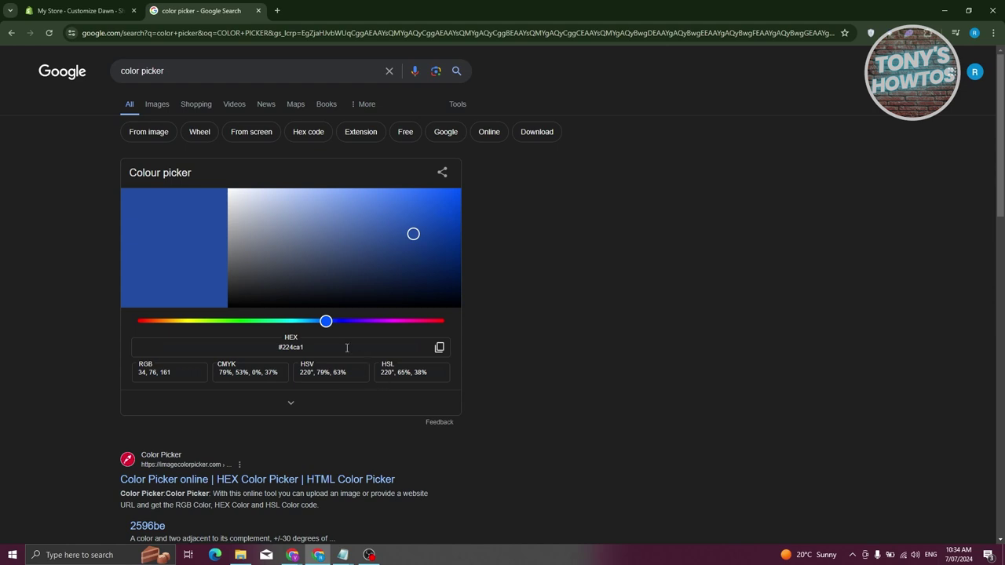
left_click(416, 210)
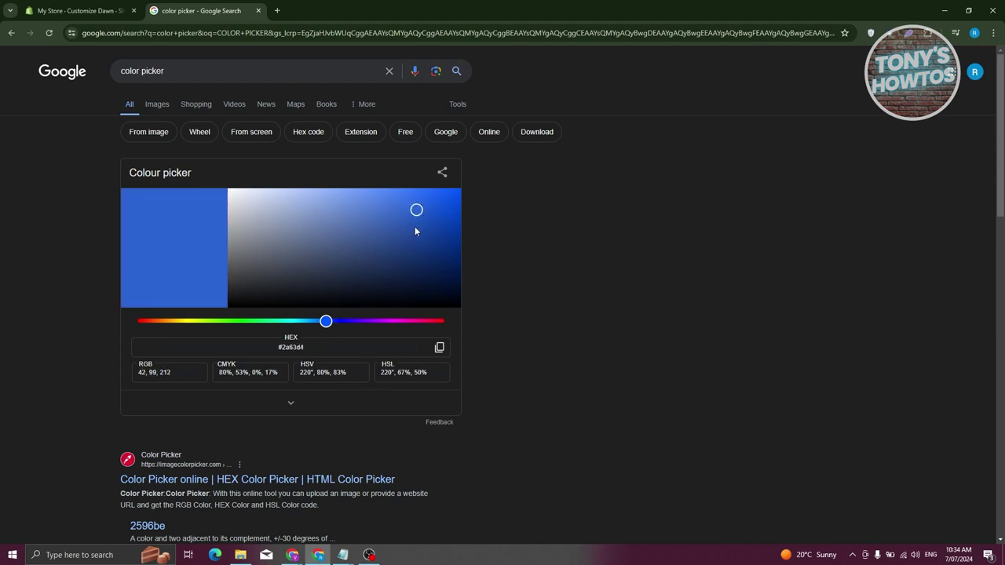
left_click(411, 203)
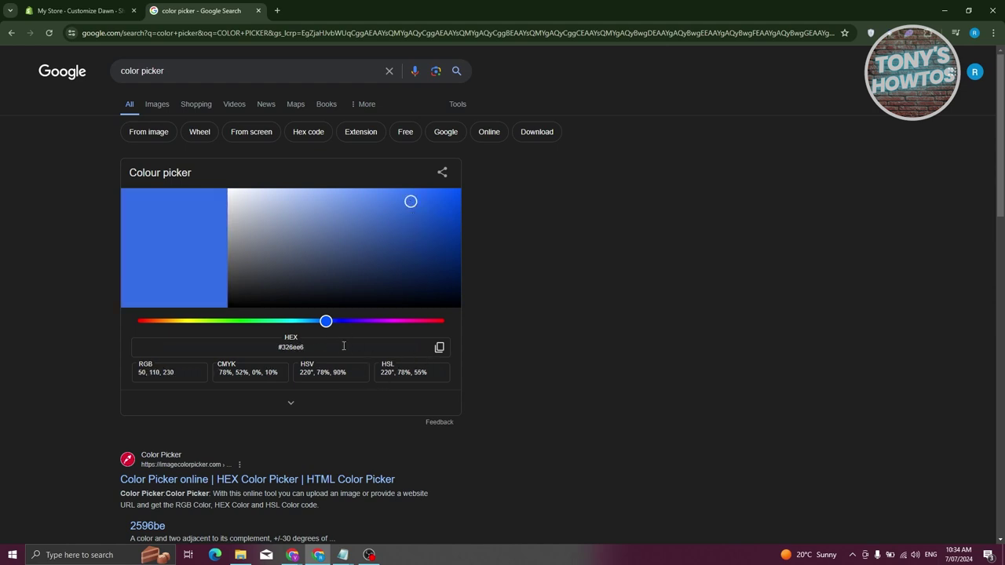
left_click(440, 348)
left_click(79, 11)
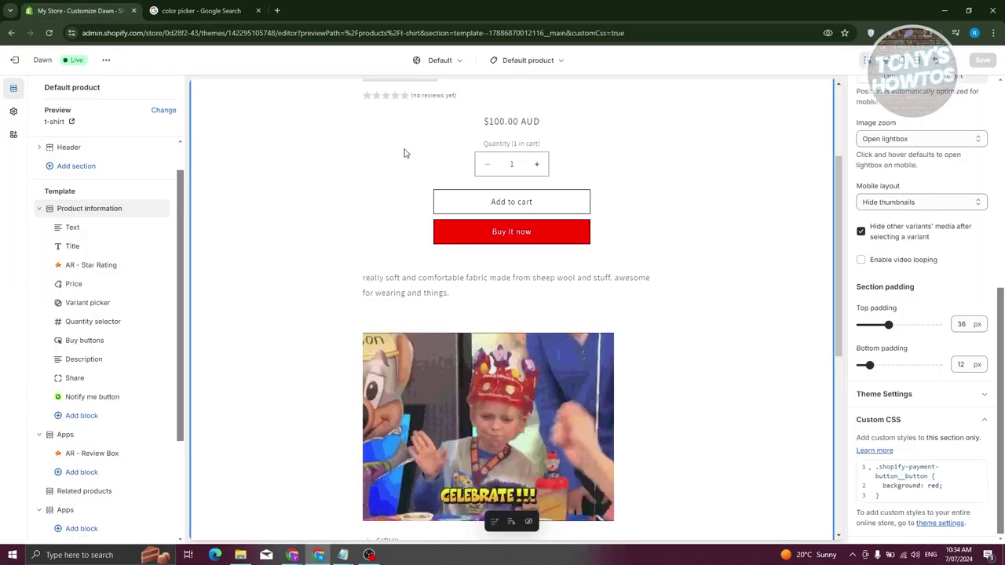
- Change the rule's background from red to #326ee6 so Buy it now shows blue
left_click(933, 483)
double_click(933, 486)
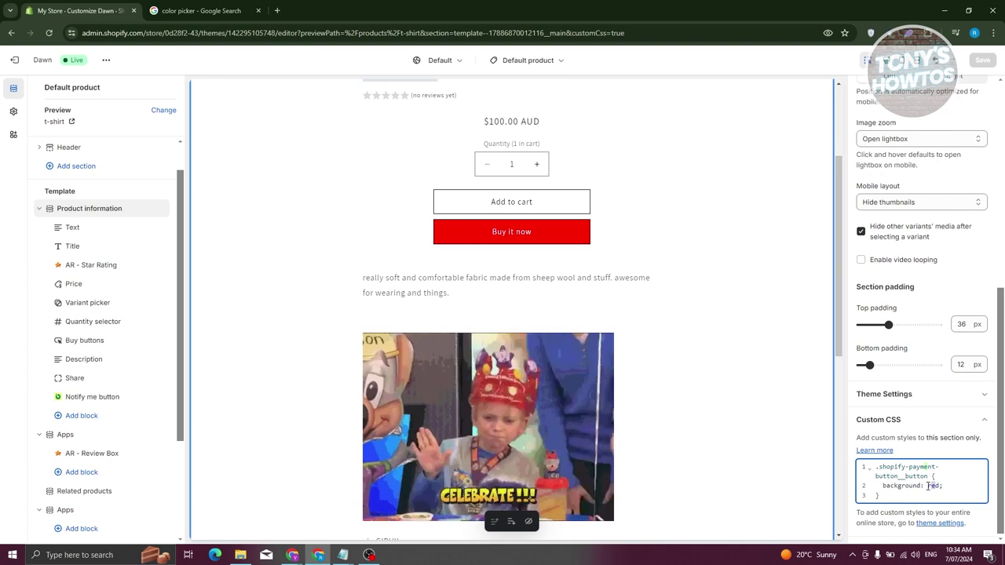
key("ctrl+v")
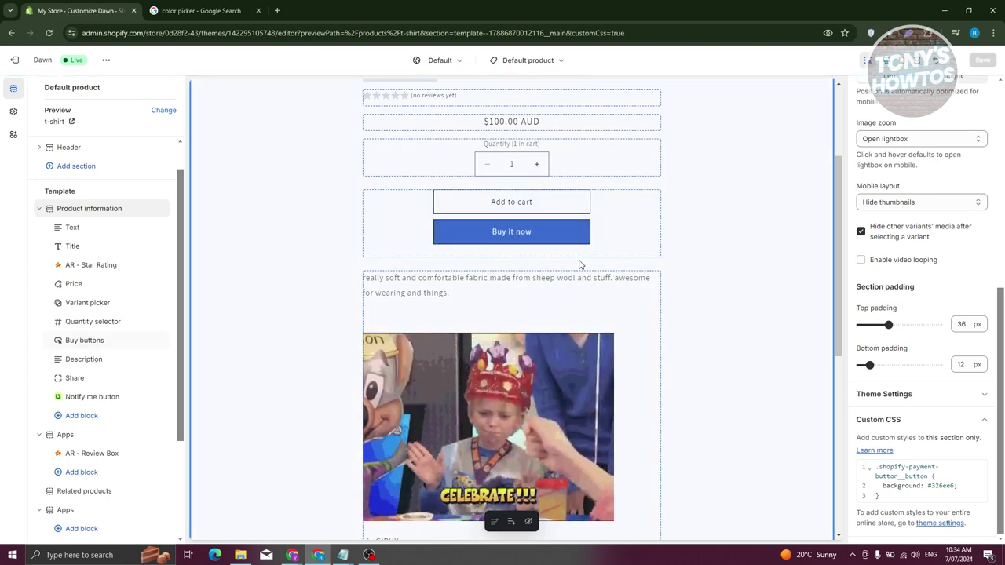
scroll(739, 366, "up", 1)
scroll(738, 366, "up", 2)
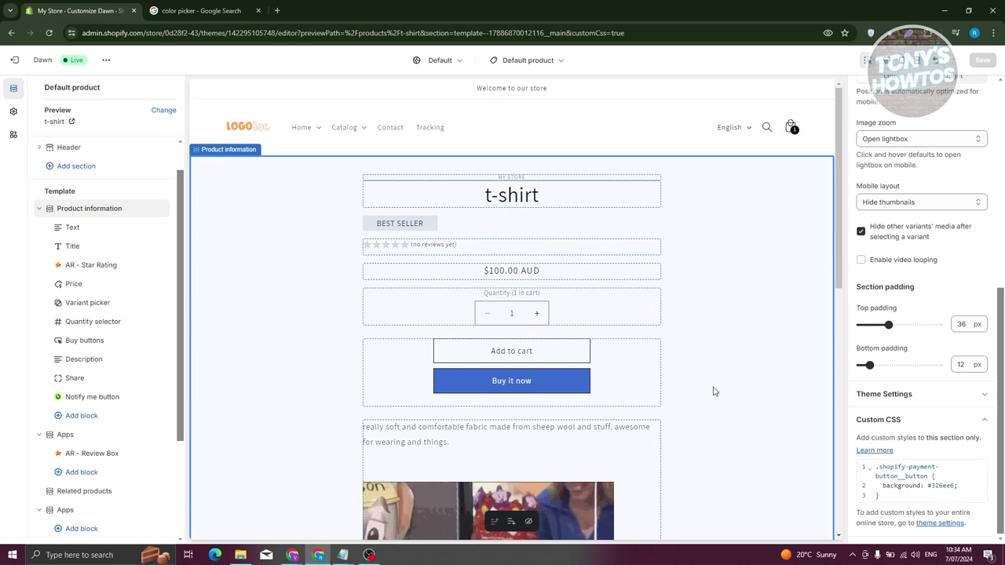